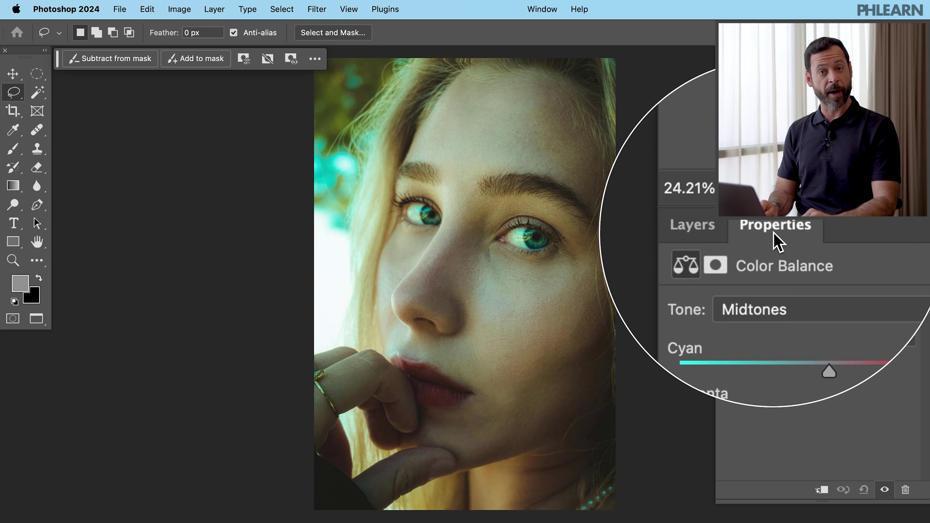
# Push the Color Balance Highlights Cyan-Red slider to +52 and slightly tweak Magenta-Green
pyautogui.click(780, 275)
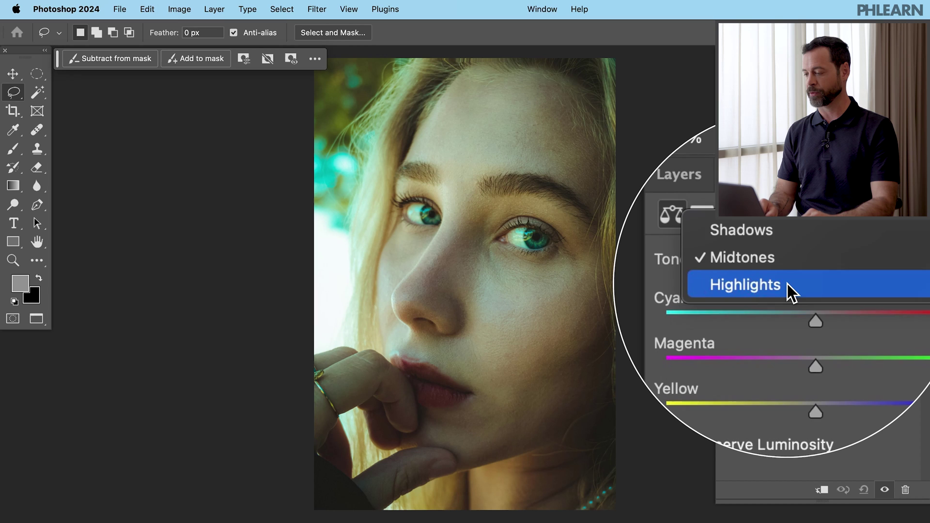
pyautogui.click(787, 284)
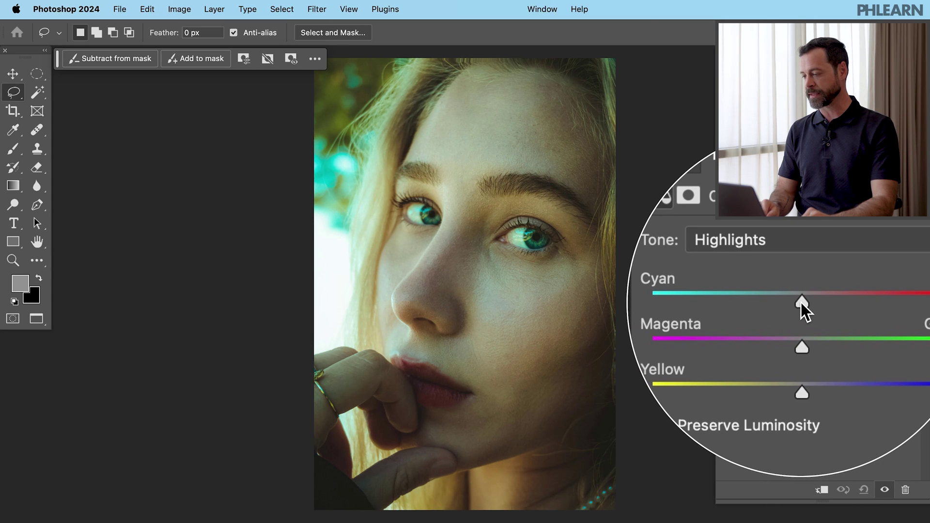
pyautogui.moveTo(801, 302); pyautogui.dragTo(842, 297)
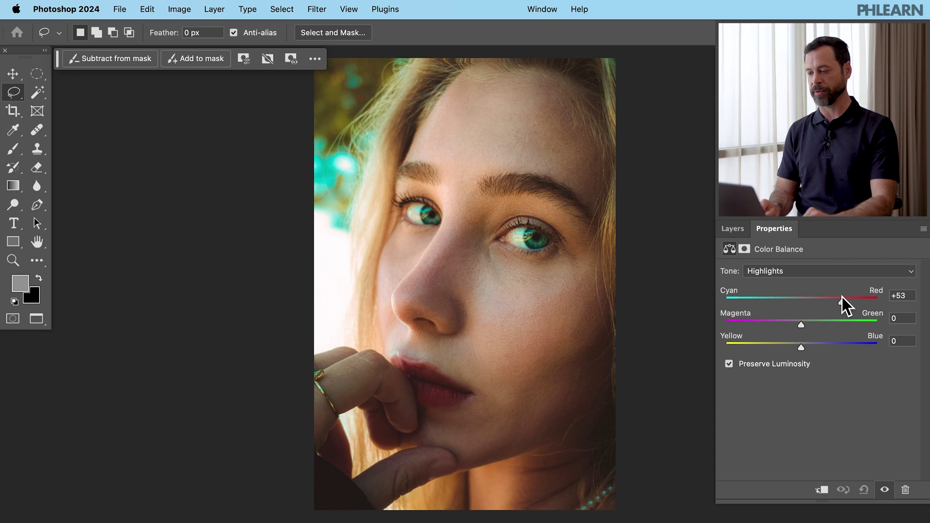
pyautogui.moveTo(841, 297); pyautogui.dragTo(841, 298)
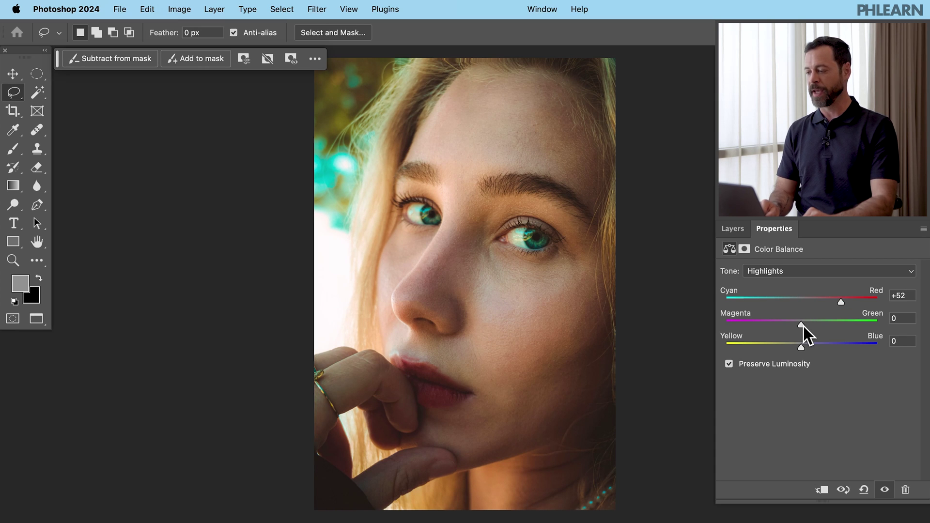
pyautogui.moveTo(801, 324); pyautogui.dragTo(807, 343)
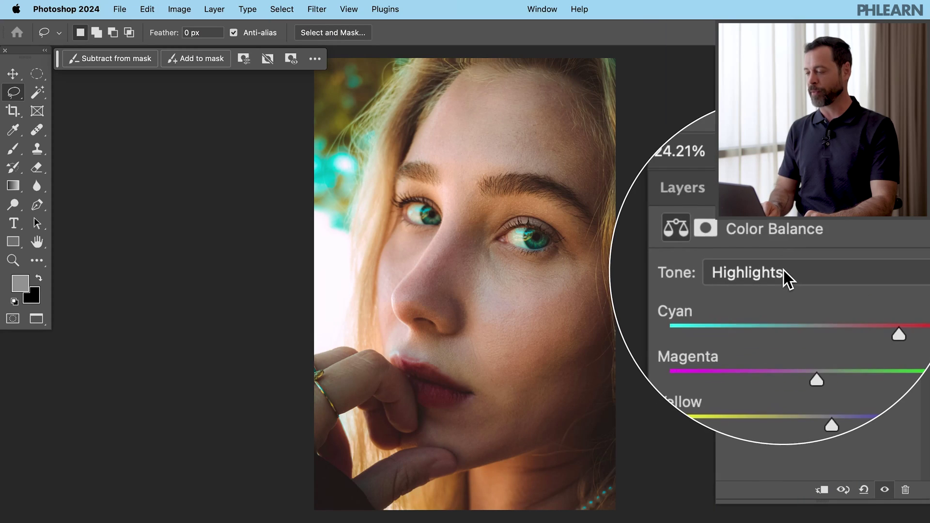
# Set the Midtones to Cyan-Red +5, Magenta-Green +1 and Yellow-Blue +4
pyautogui.click(783, 270)
pyautogui.click(783, 260)
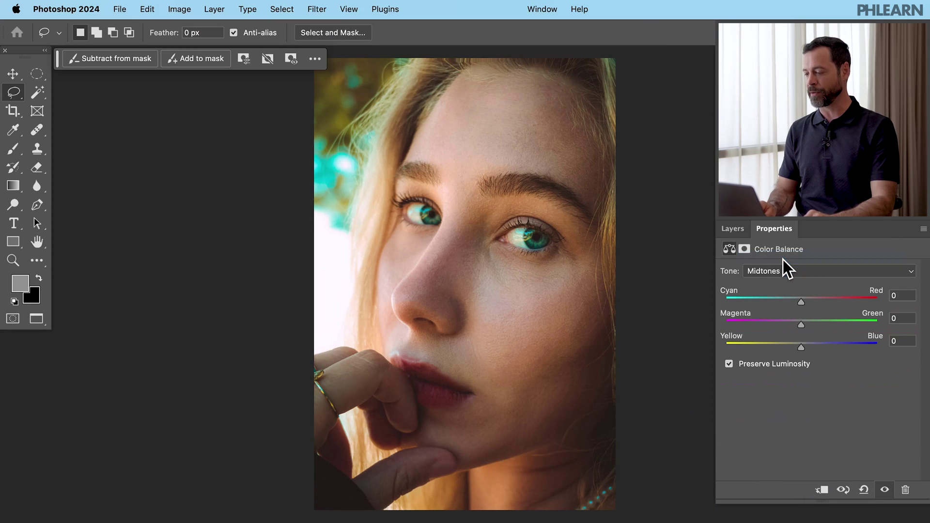
pyautogui.moveTo(802, 302)
pyautogui.mouseDown()
pyautogui.moveTo(794, 300)
pyautogui.moveTo(805, 299)
pyautogui.mouseUp()
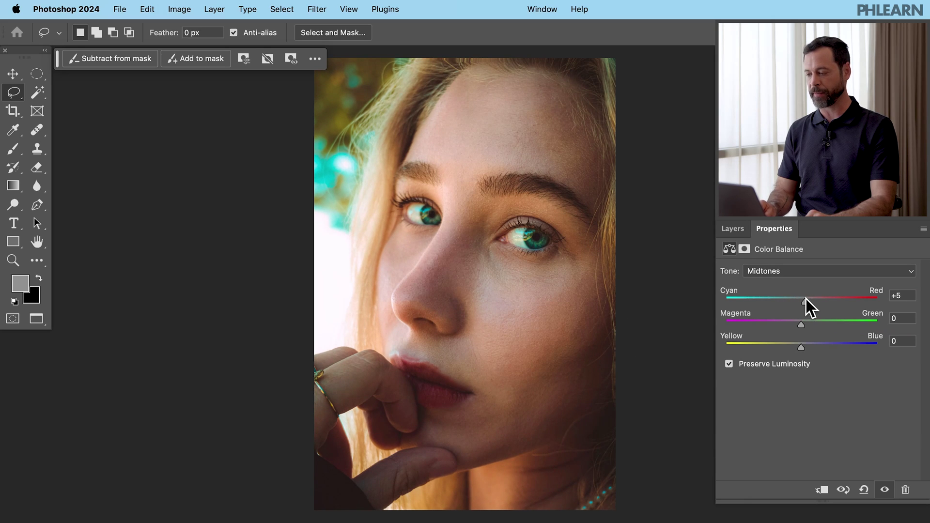
pyautogui.moveTo(799, 325); pyautogui.dragTo(803, 321)
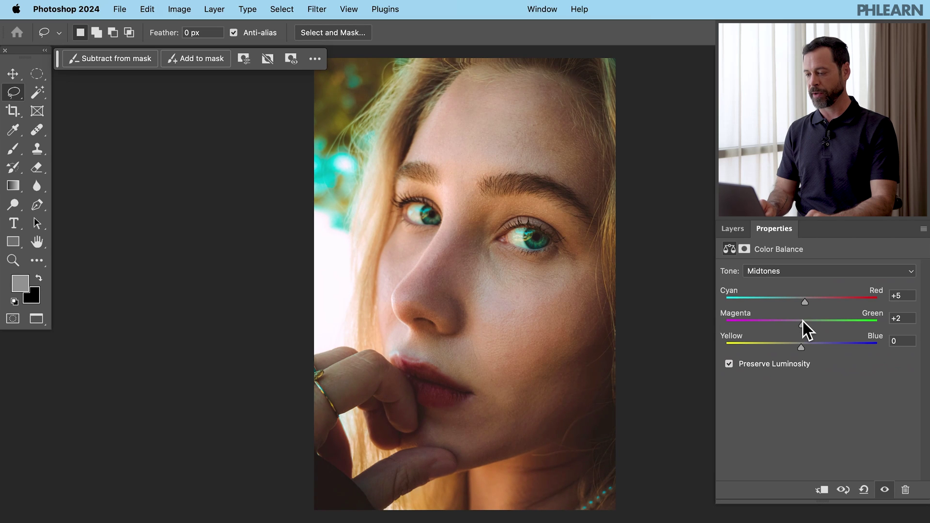
pyautogui.moveTo(801, 349)
pyautogui.mouseDown()
pyautogui.moveTo(813, 347)
pyautogui.moveTo(758, 344)
pyautogui.moveTo(821, 346)
pyautogui.moveTo(783, 348)
pyautogui.moveTo(804, 347)
pyautogui.mouseUp()
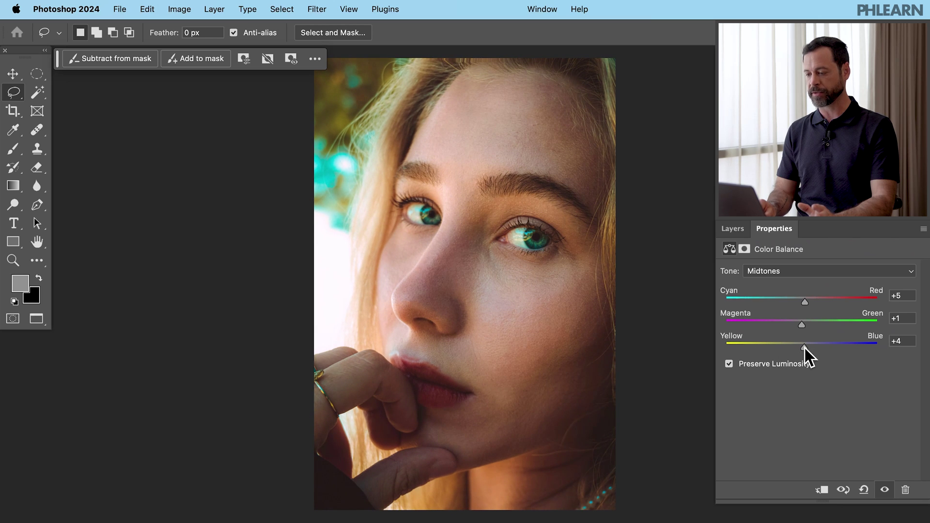
# Set the Shadows to Cyan-Red +3 and Yellow-Blue +4, then show the Layers panel
pyautogui.click(800, 271)
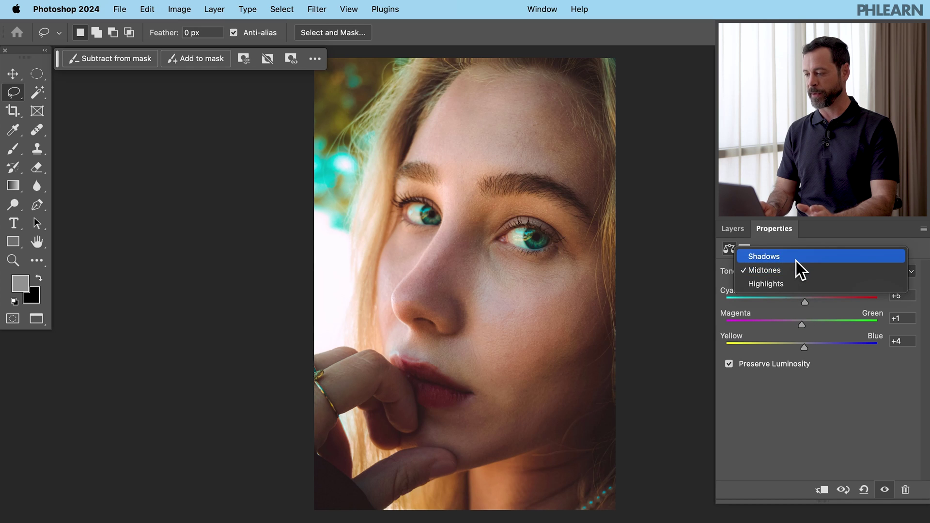
pyautogui.click(796, 257)
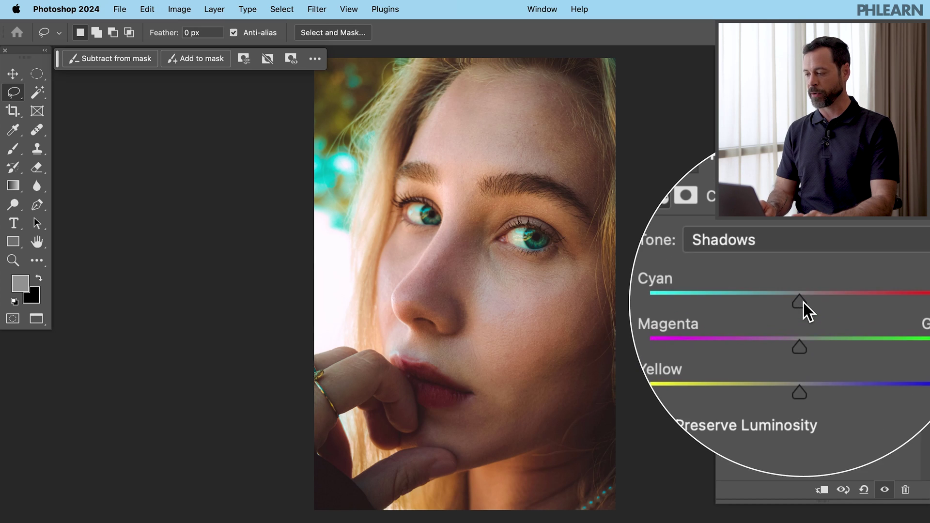
pyautogui.moveTo(802, 302); pyautogui.dragTo(804, 348)
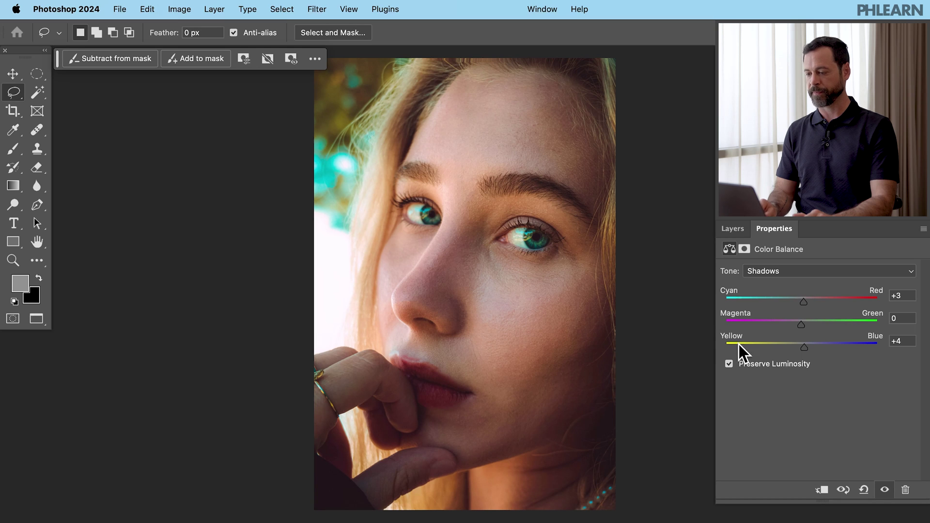
pyautogui.click(724, 228)
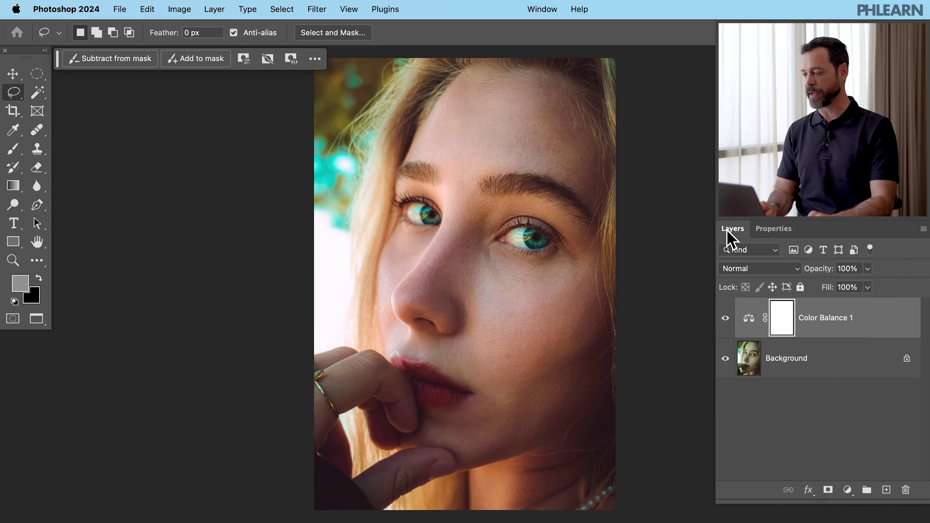
pyautogui.click(724, 319)
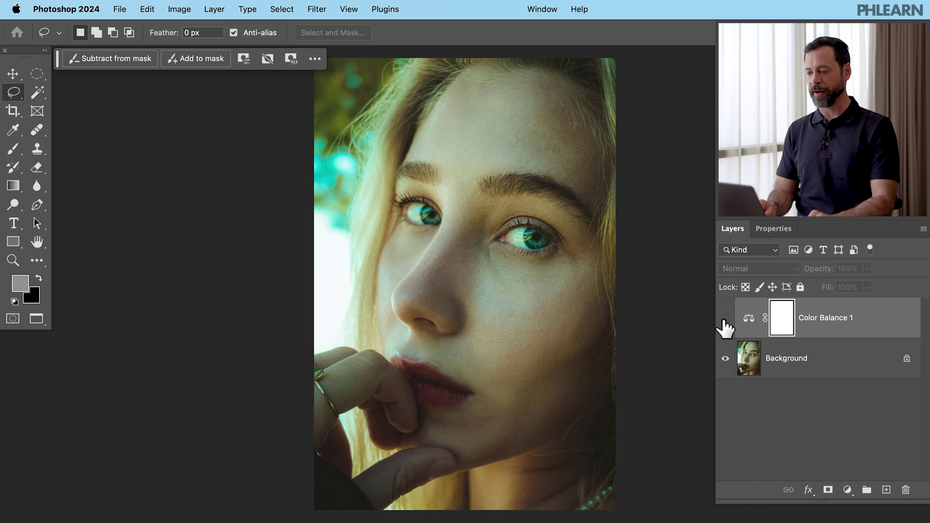
pyautogui.click(724, 320)
pyautogui.click(724, 320)
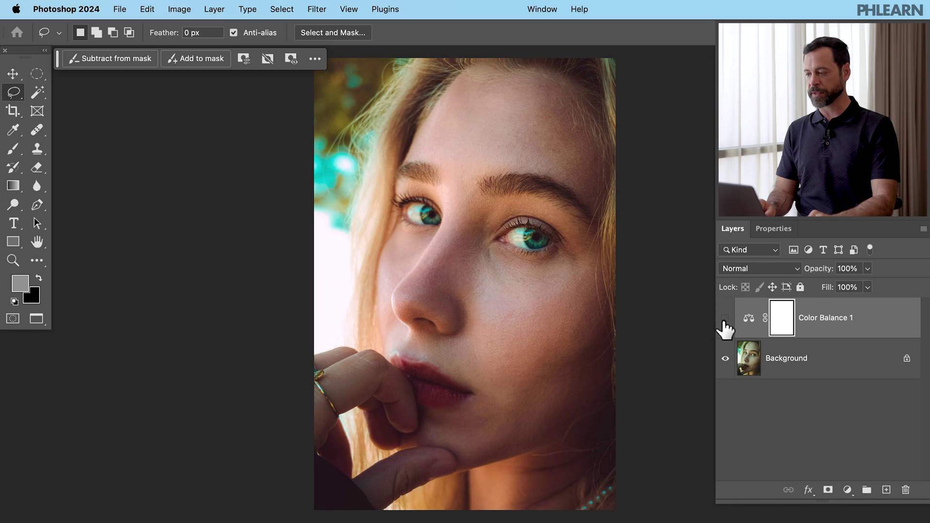
pyautogui.click(724, 319)
pyautogui.click(725, 318)
pyautogui.click(725, 319)
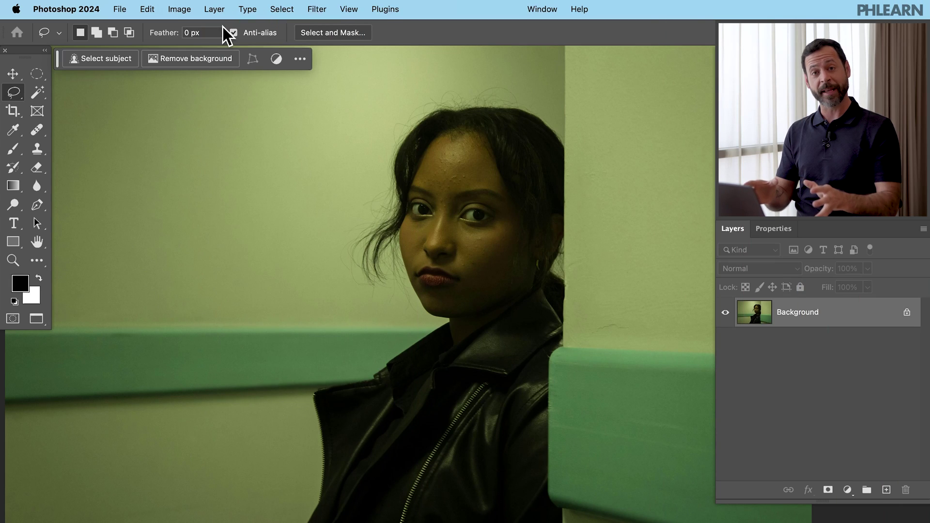
# Add a Color Balance 1 adjustment layer to the green-tinted portrait
pyautogui.click(222, 14)
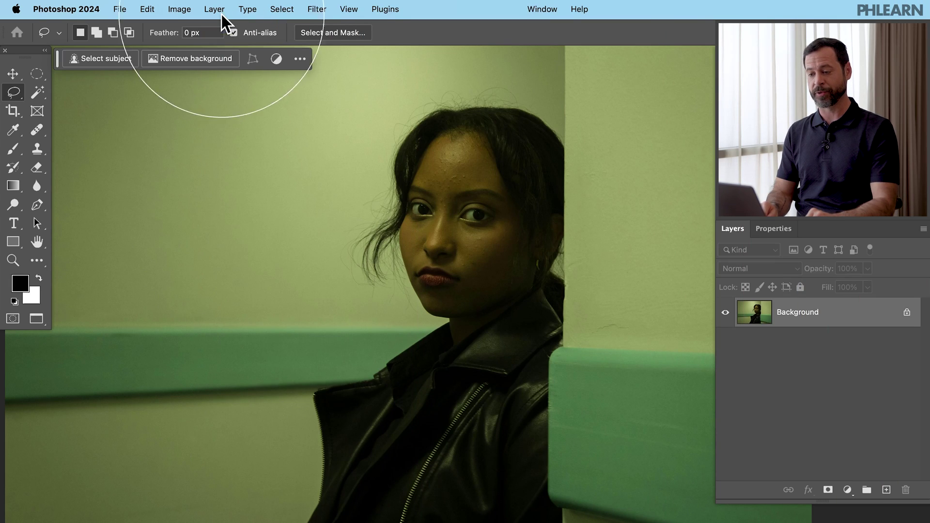
pyautogui.moveTo(256, 174)
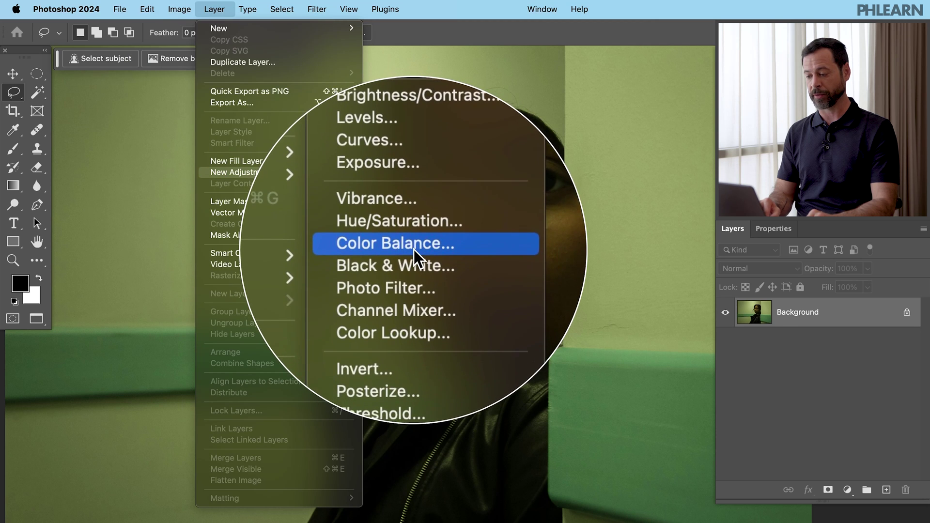
pyautogui.click(414, 249)
pyautogui.click(569, 287)
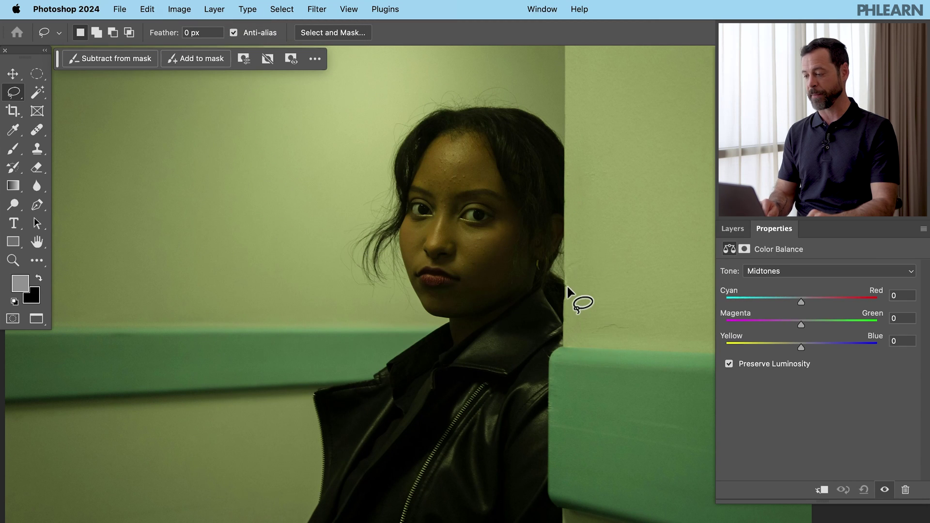
# Set the Highlights to Cyan/Red +24, Magenta/Green -16 and Yellow/Blue +26
pyautogui.click(772, 273)
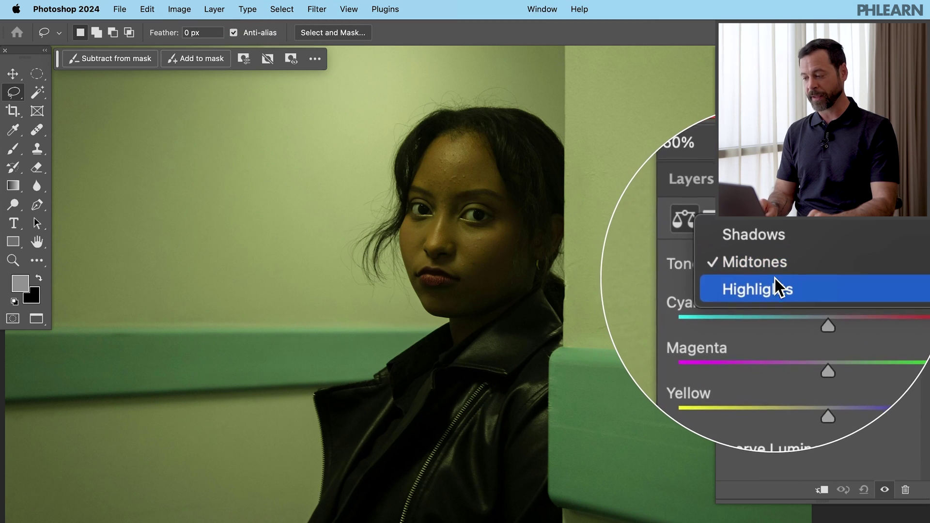
pyautogui.click(776, 285)
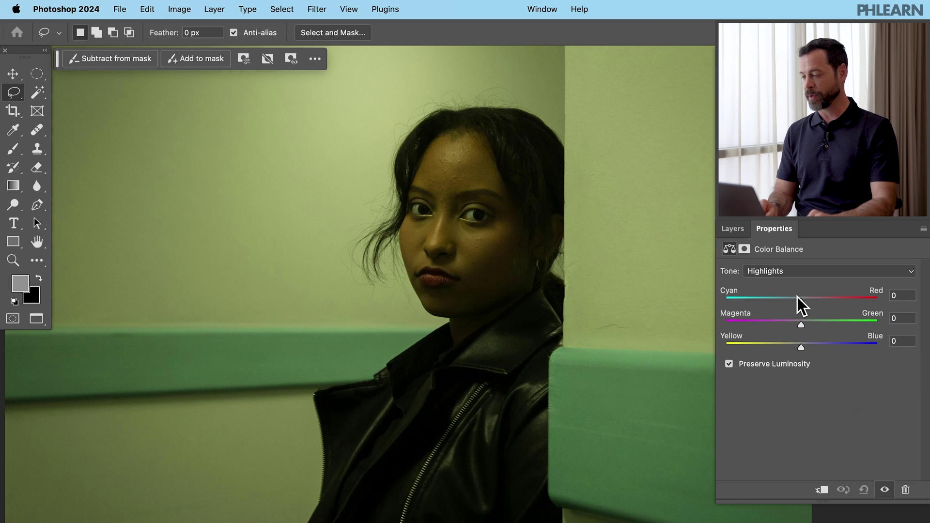
pyautogui.moveTo(802, 303); pyautogui.dragTo(821, 341)
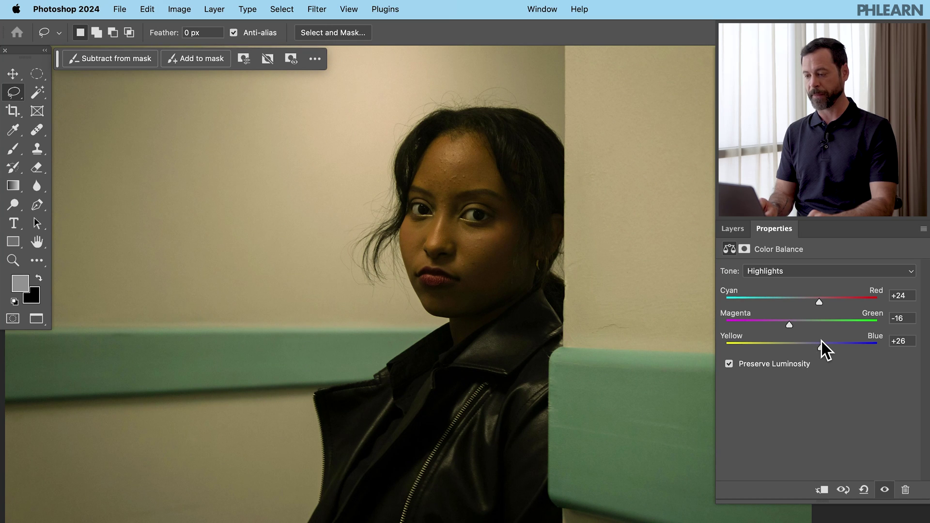
pyautogui.click(803, 271)
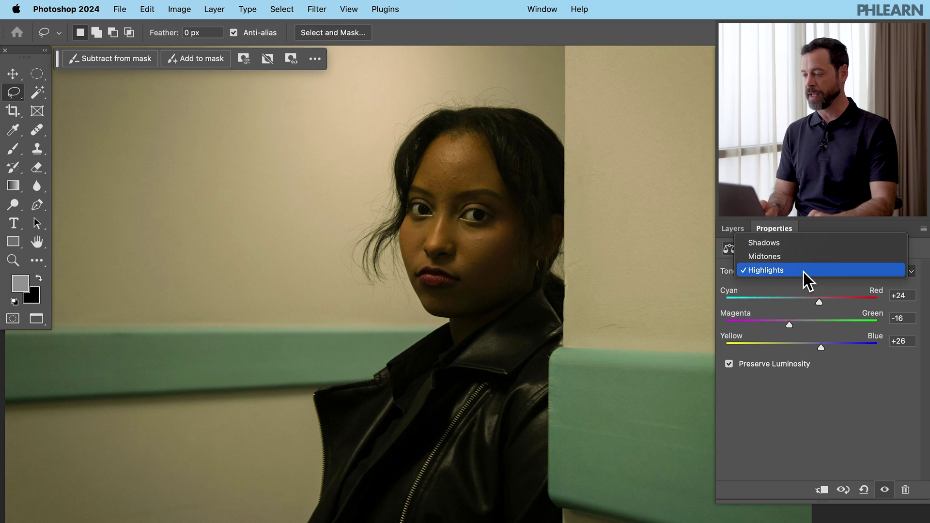
# Set the Midtones to +3, -3, +13 and the Shadows to -4, 0, +1
pyautogui.click(802, 257)
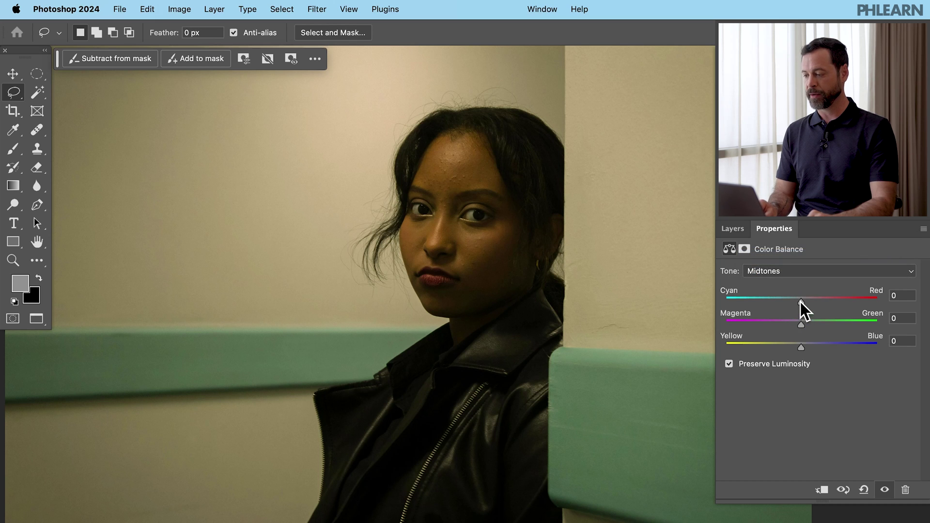
pyautogui.moveTo(801, 301); pyautogui.dragTo(810, 346)
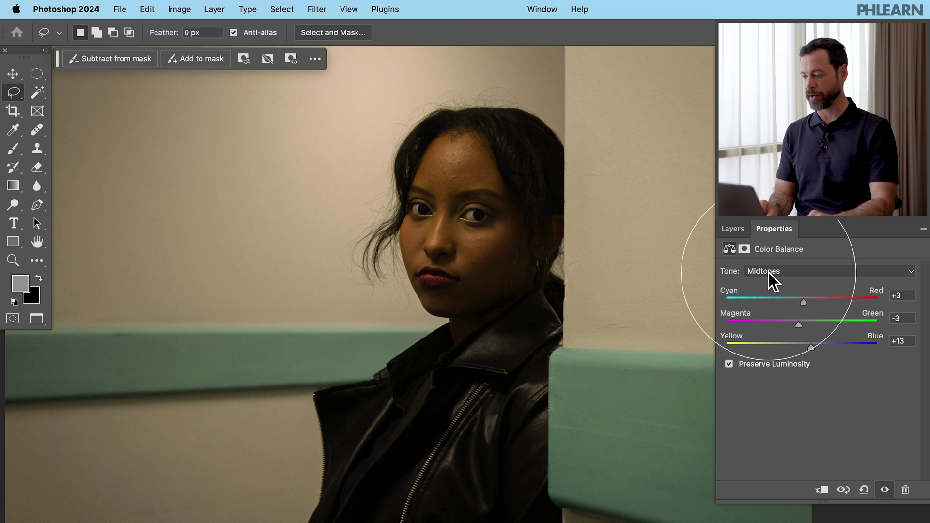
pyautogui.click(769, 273)
pyautogui.click(769, 261)
pyautogui.moveTo(800, 300); pyautogui.dragTo(801, 346)
pyautogui.click(804, 326)
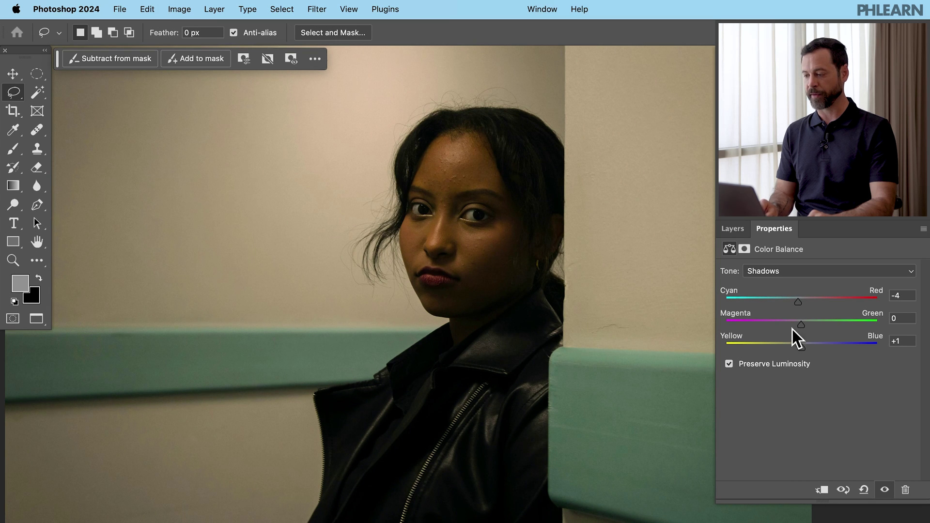
# Toggle Color Balance 1 off and on in the Layers panel to compare, leaving it visible
pyautogui.click(740, 231)
pyautogui.click(726, 313)
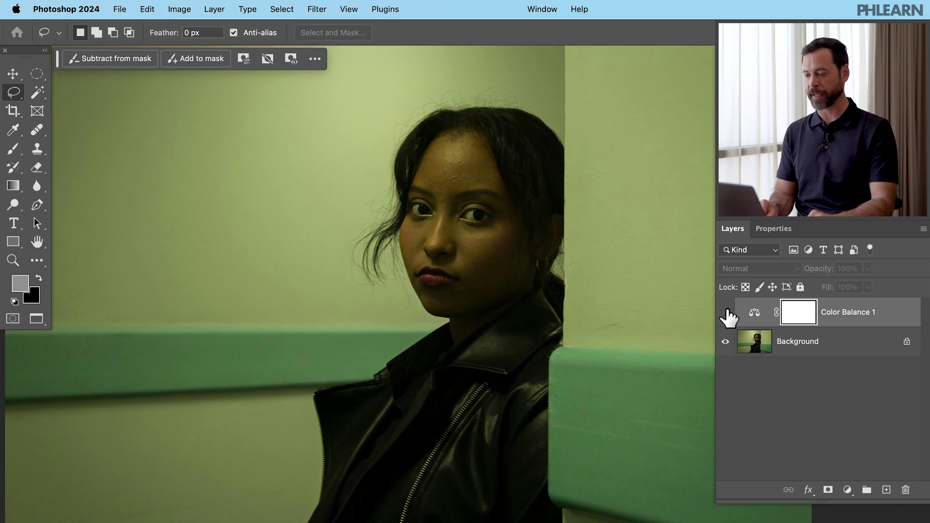
pyautogui.click(726, 313)
pyautogui.click(726, 313)
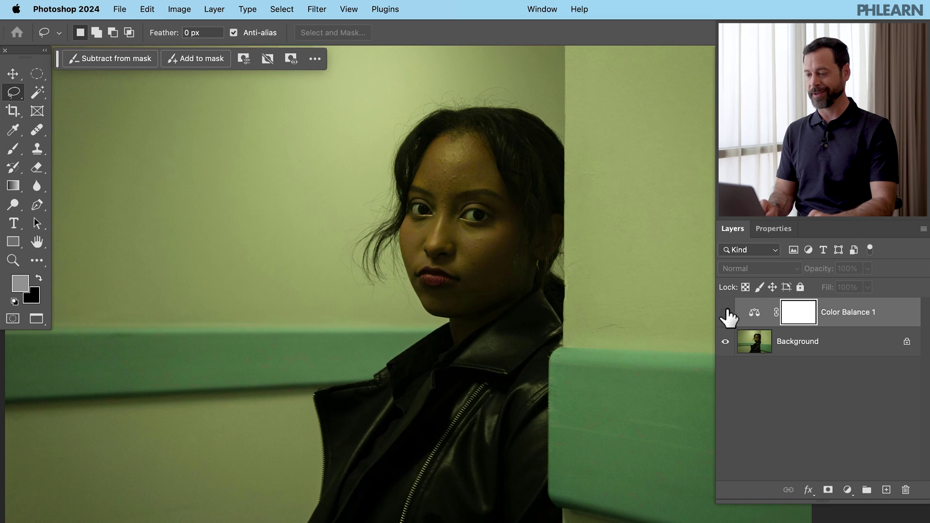
pyautogui.click(726, 313)
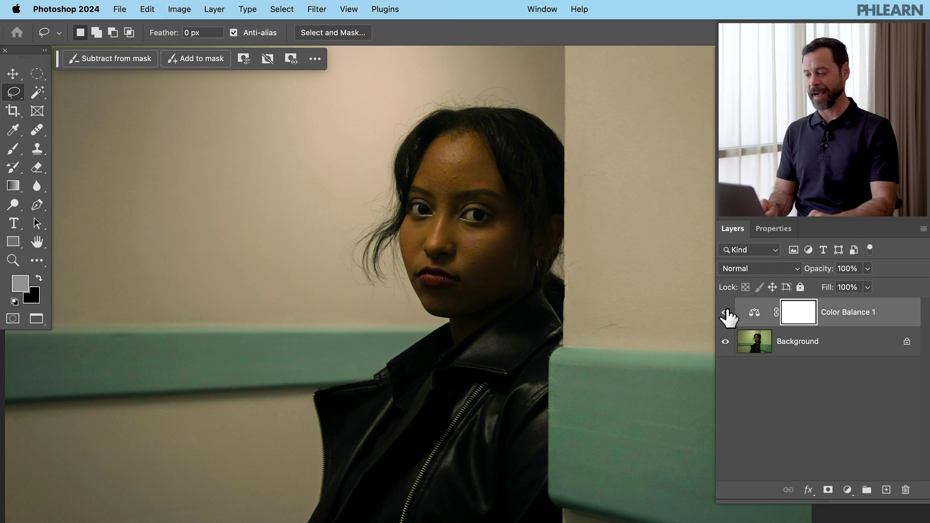
# Add a Levels adjustment layer with the midtone gray slider at 1.13
pyautogui.click(848, 489)
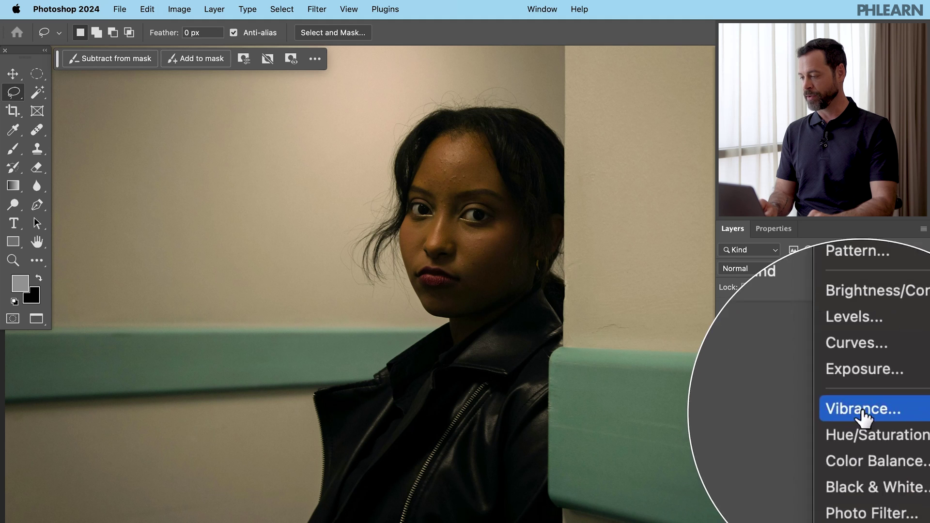
pyautogui.click(866, 365)
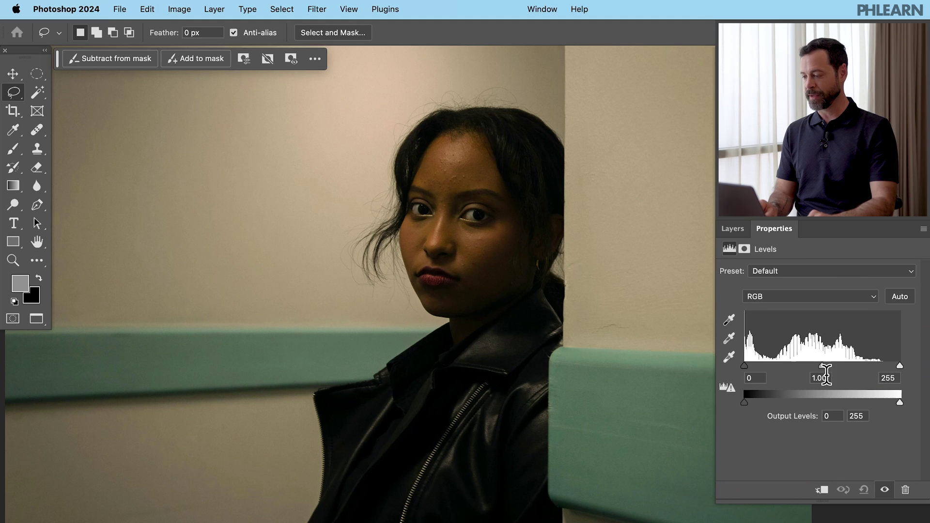
pyautogui.moveTo(820, 364); pyautogui.dragTo(816, 364)
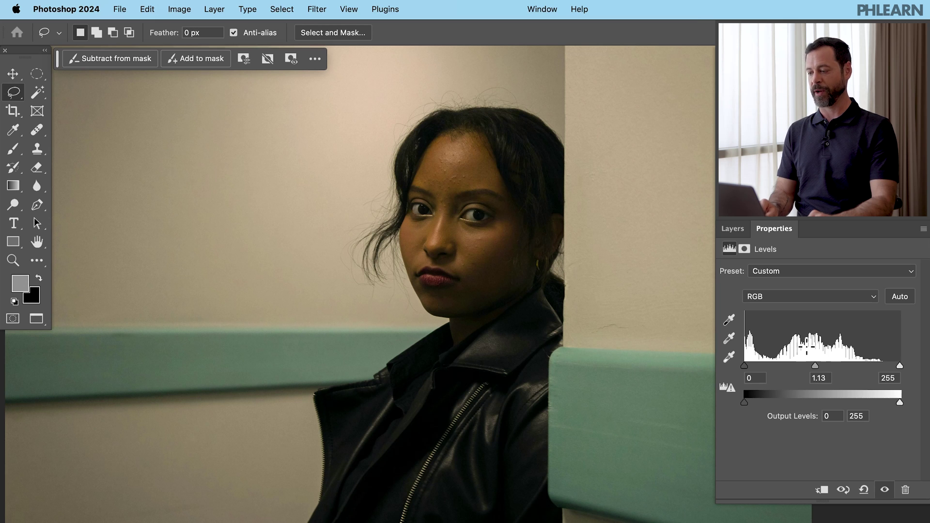
pyautogui.click(733, 230)
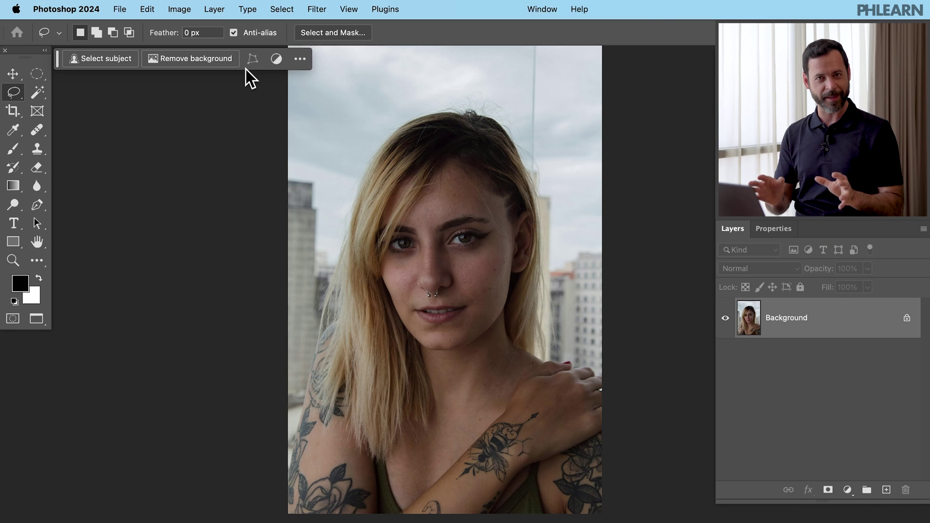
# Add a Color Balance 1 adjustment layer to the blonde woman's portrait
pyautogui.click(218, 11)
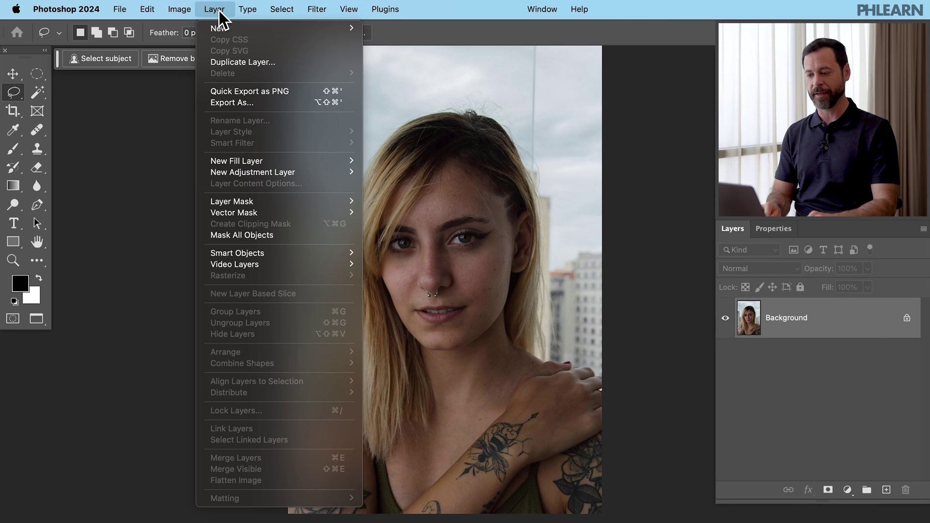
pyautogui.moveTo(262, 174)
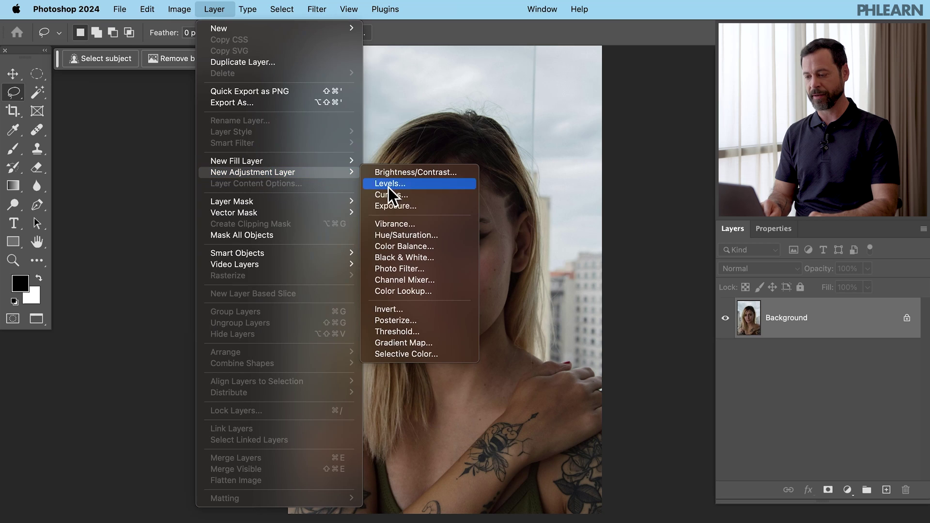
pyautogui.click(408, 252)
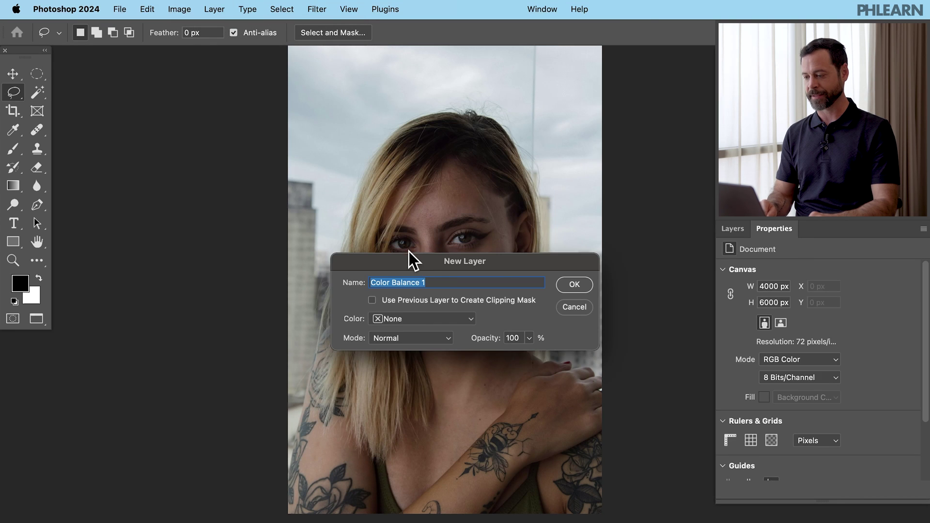
pyautogui.click(577, 288)
# Set the Highlights to +9 red, +2 green and -5 yellow
pyautogui.click(771, 274)
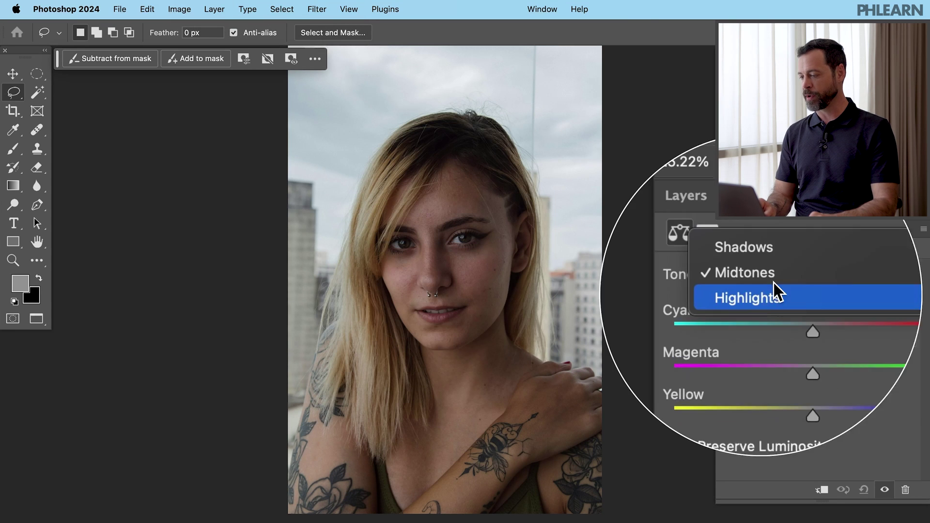
pyautogui.click(775, 287)
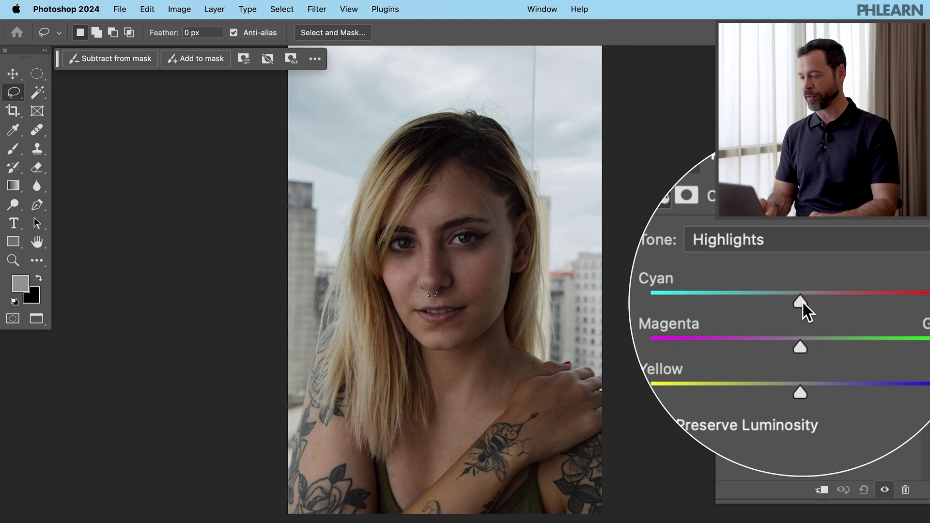
pyautogui.moveTo(801, 303); pyautogui.dragTo(797, 346)
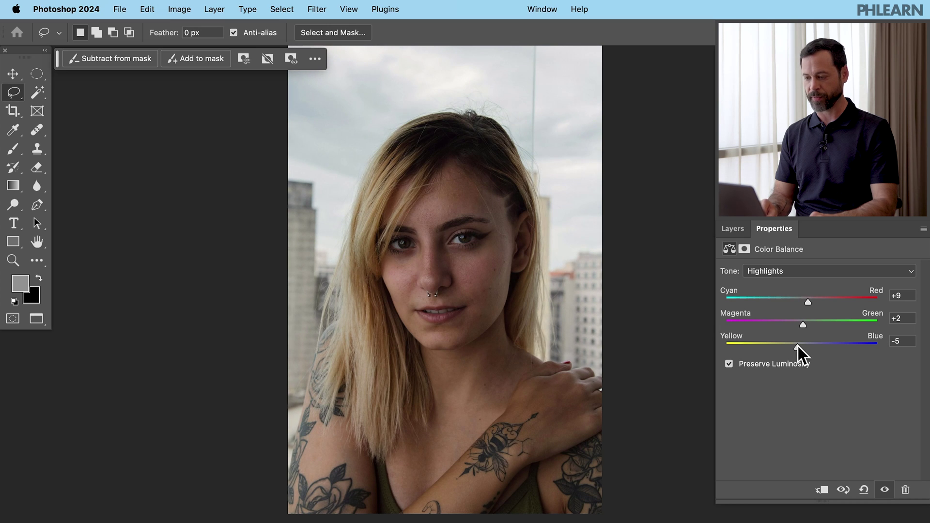
# Cool the Midtones slightly toward cyan and fine-tune the Shadows' Cyan-Red balance
pyautogui.click(759, 270)
pyautogui.click(760, 257)
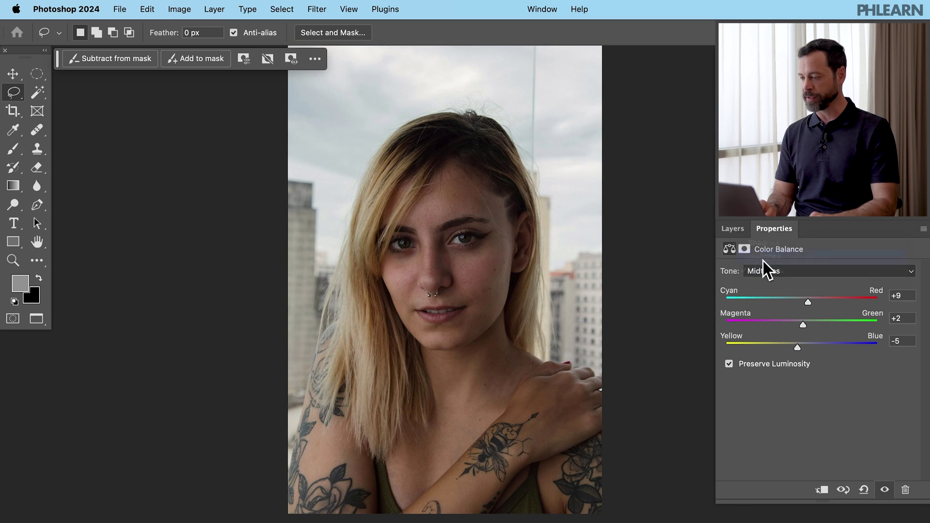
pyautogui.moveTo(800, 301); pyautogui.dragTo(803, 346)
pyautogui.click(768, 272)
pyautogui.click(770, 260)
pyautogui.moveTo(802, 302); pyautogui.dragTo(803, 343)
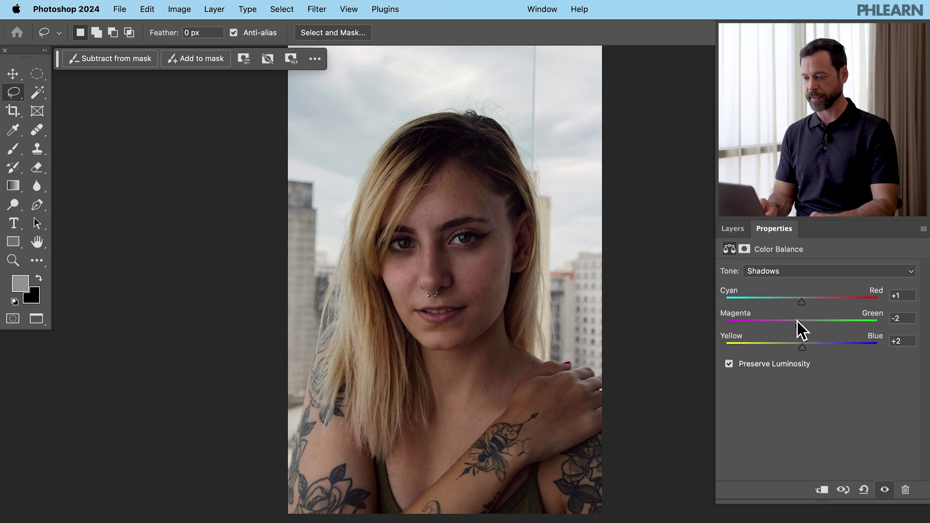
# Toggle Color Balance 1's visibility to compare the blonde portrait before and after
pyautogui.click(735, 230)
pyautogui.click(726, 319)
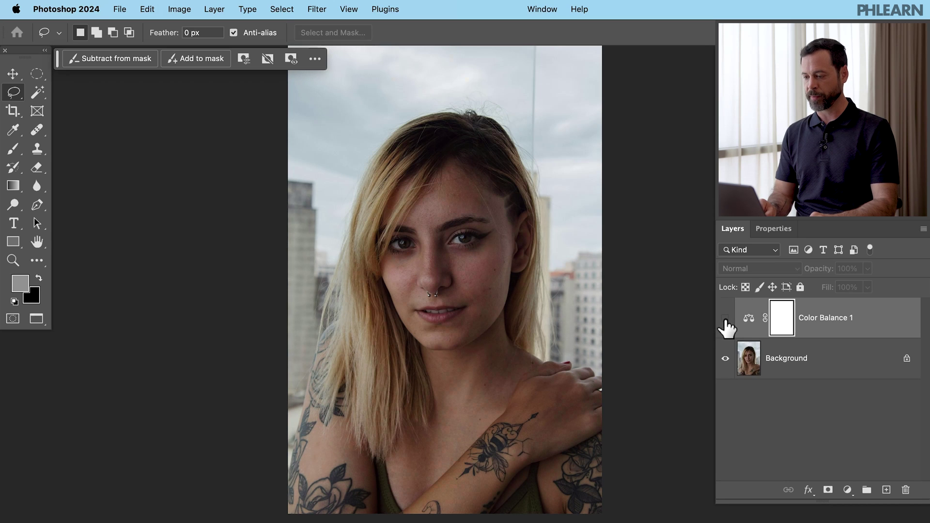
pyautogui.click(725, 318)
pyautogui.click(725, 319)
pyautogui.click(725, 319)
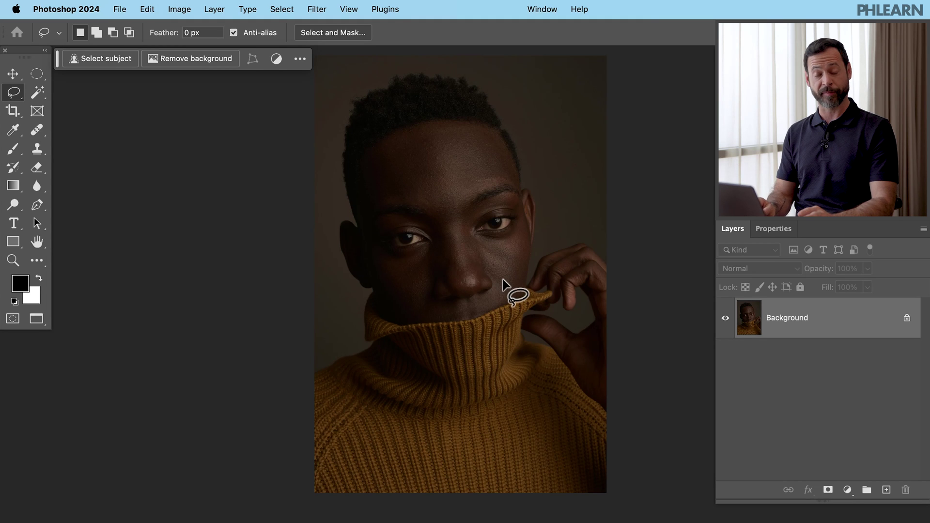
# Add a Levels adjustment layer with the white input point pulled to 172
pyautogui.click(214, 9)
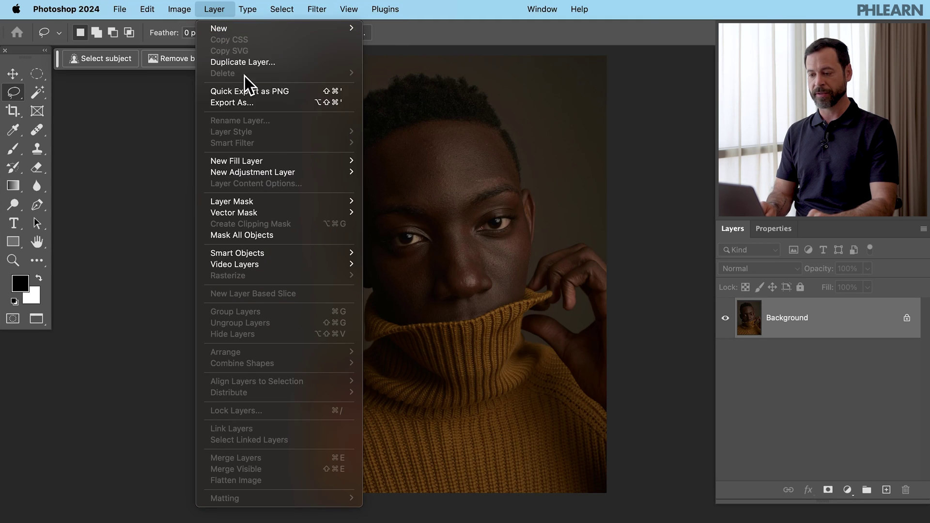
pyautogui.moveTo(272, 174)
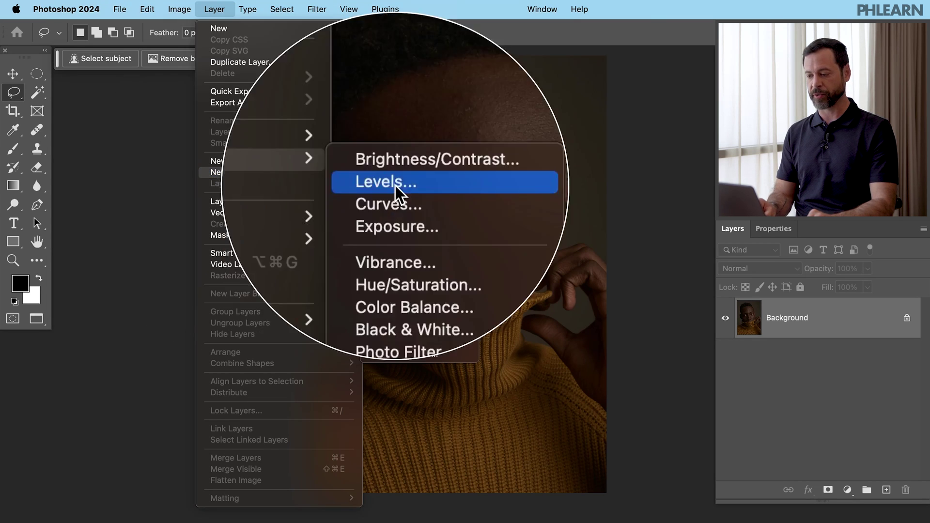
pyautogui.click(396, 186)
pyautogui.click(572, 286)
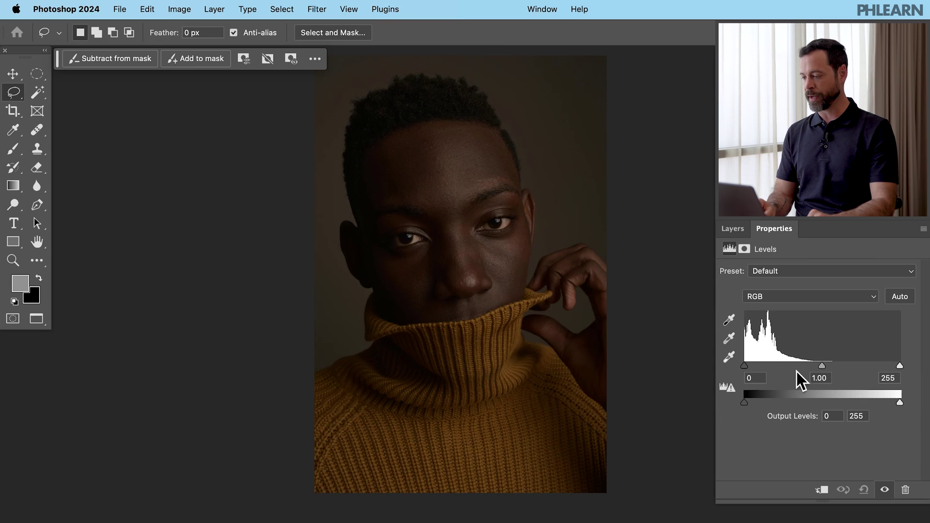
pyautogui.moveTo(898, 366); pyautogui.dragTo(850, 364)
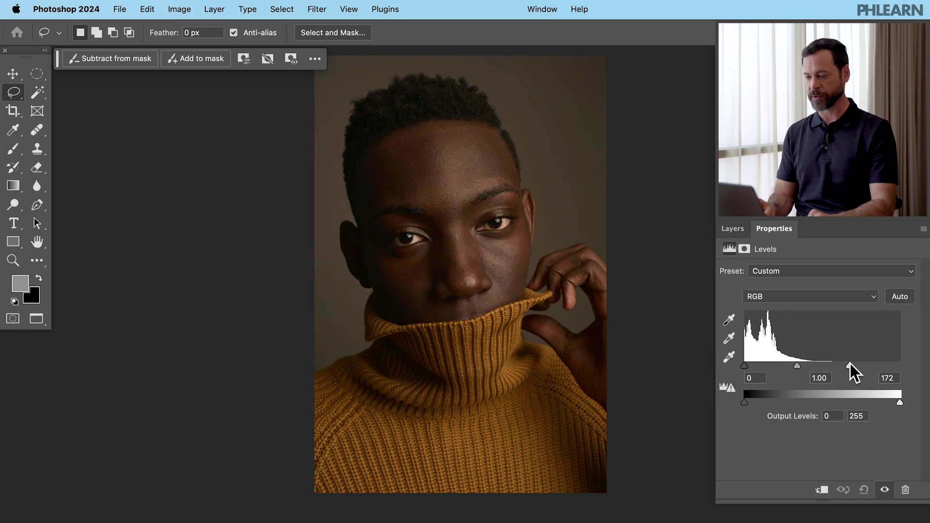
# Toggle Levels 1 off and on to compare the turtleneck portrait before and after
pyautogui.click(734, 230)
pyautogui.click(725, 318)
pyautogui.click(725, 319)
pyautogui.click(726, 320)
pyautogui.click(725, 318)
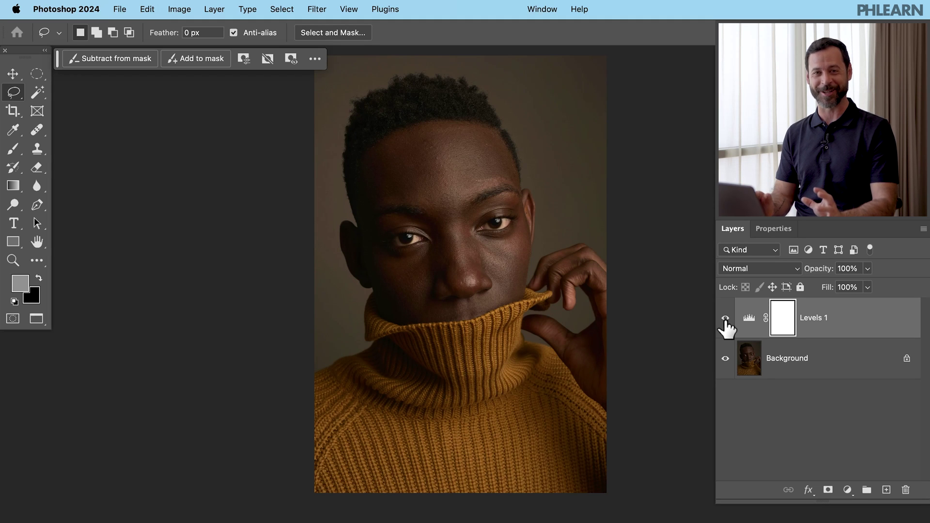
# Add a Color Balance 1 adjustment layer above Levels 1
pyautogui.click(218, 8)
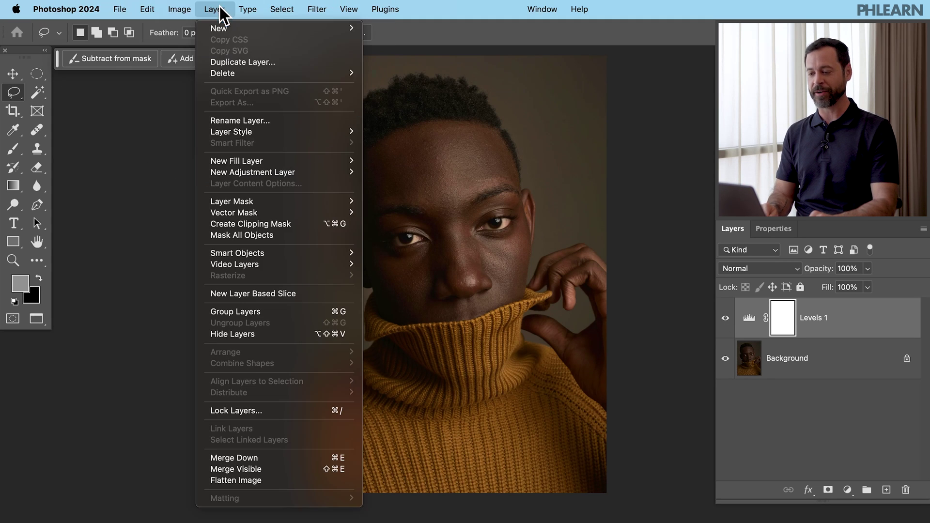
pyautogui.moveTo(281, 172)
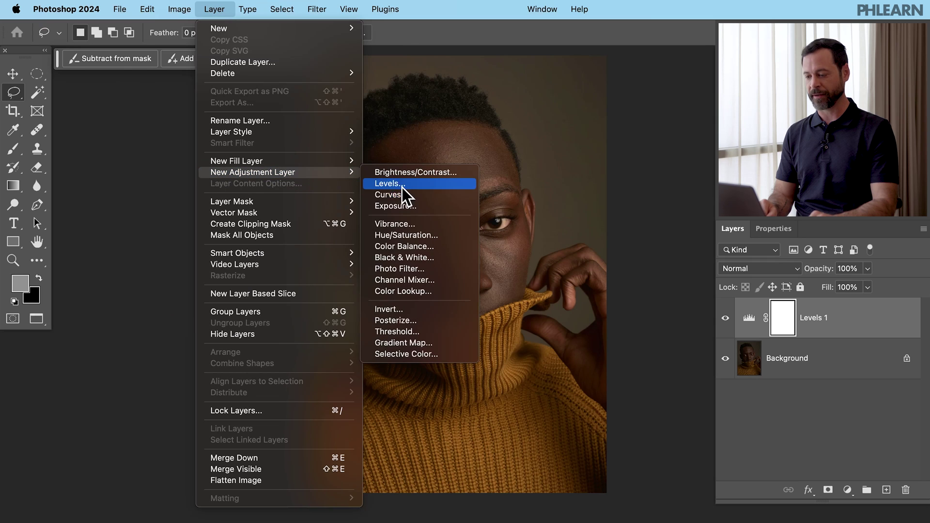
pyautogui.click(423, 249)
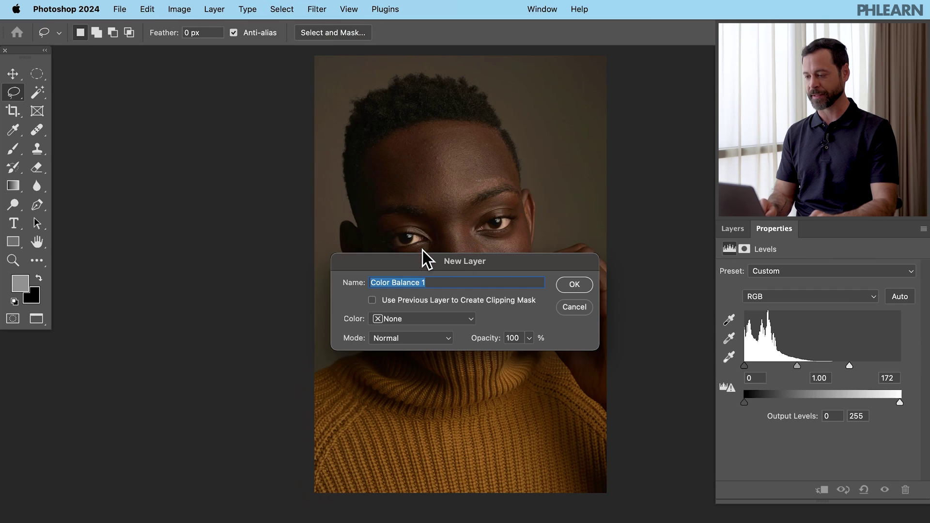
pyautogui.click(575, 285)
# Shift the Highlights' Cyan-Red balance and move the Midtones toward cyan to -6
pyautogui.click(769, 273)
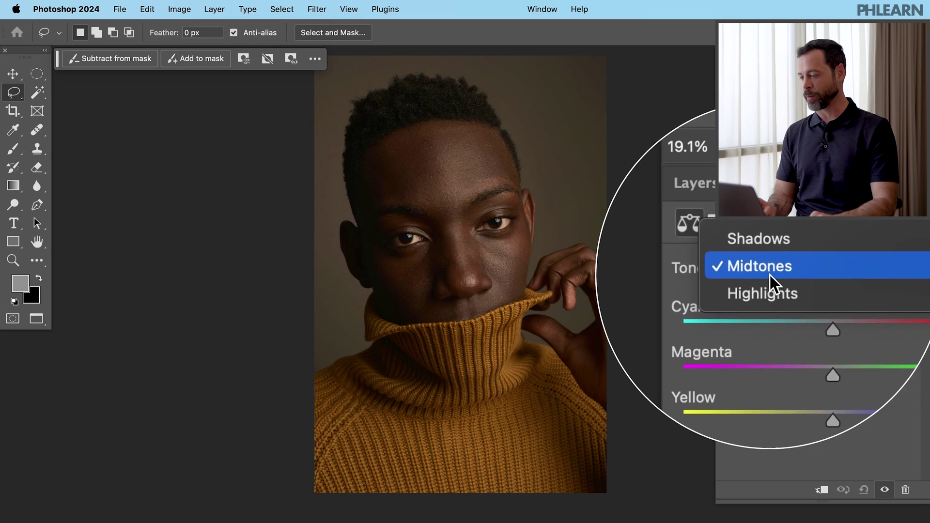
pyautogui.click(771, 291)
pyautogui.moveTo(804, 303); pyautogui.dragTo(801, 345)
pyautogui.click(790, 271)
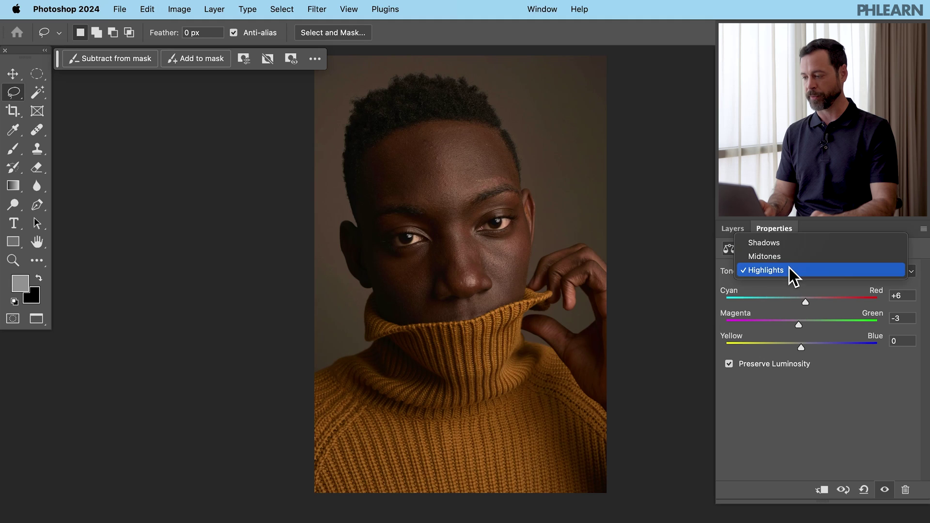
pyautogui.click(790, 257)
pyautogui.moveTo(801, 301); pyautogui.dragTo(802, 347)
# Set the Shadows to -4 cyan, -2 magenta and +2 blue
pyautogui.click(783, 271)
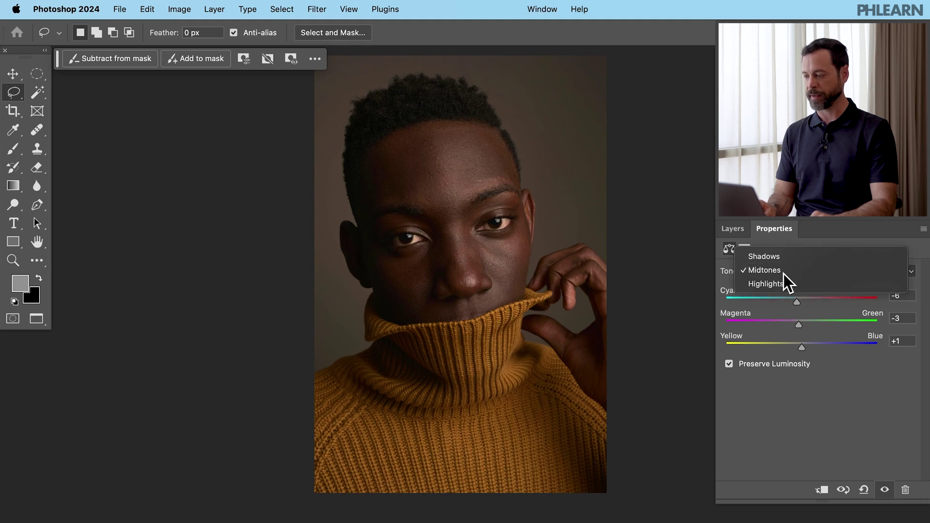
pyautogui.click(785, 259)
pyautogui.moveTo(801, 301); pyautogui.dragTo(799, 300)
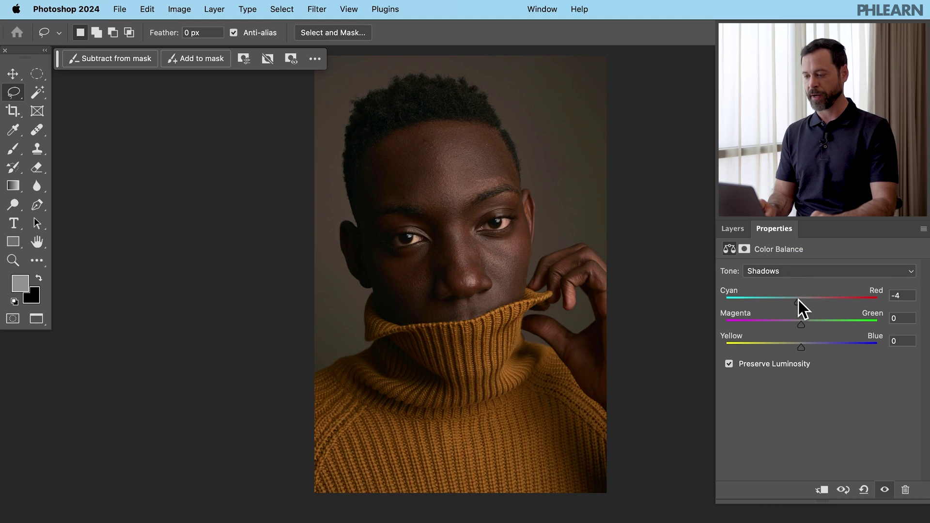
pyautogui.moveTo(802, 324); pyautogui.dragTo(800, 323)
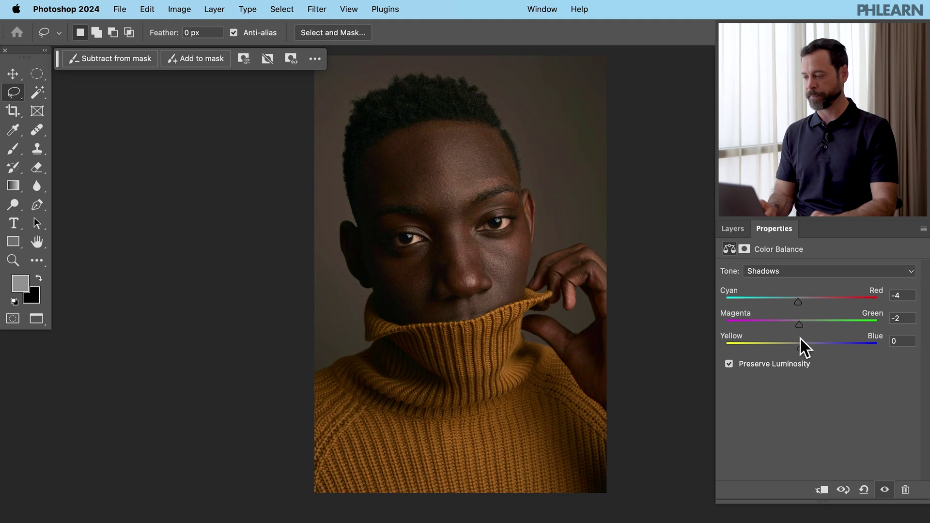
pyautogui.moveTo(801, 347); pyautogui.dragTo(803, 348)
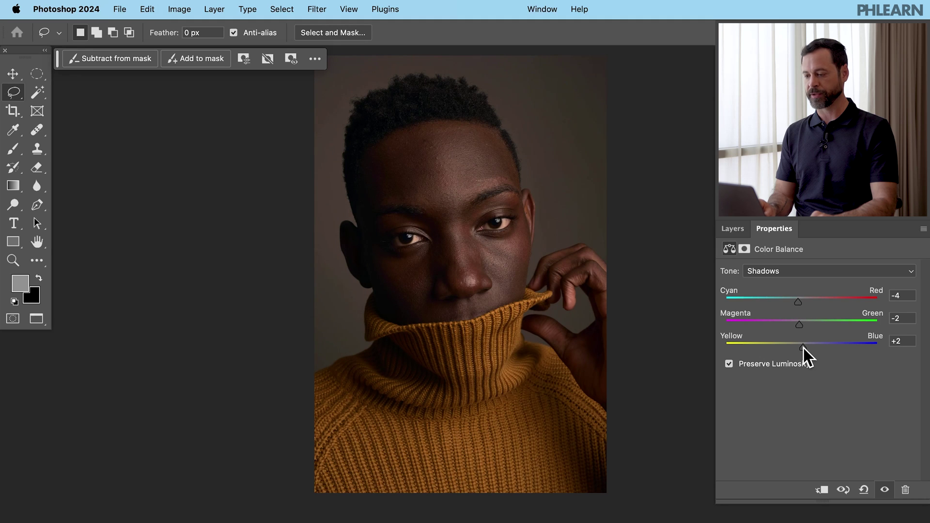
pyautogui.click(733, 229)
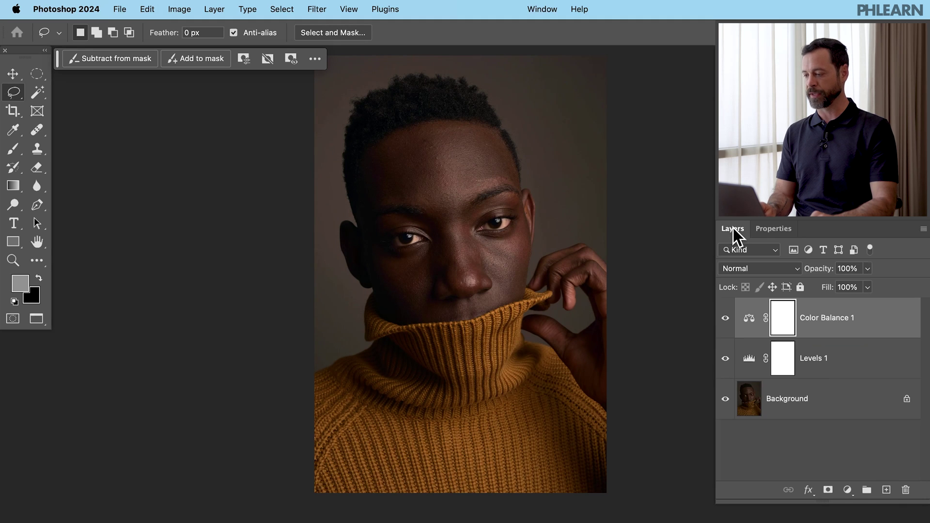
# Toggle the Color Balance 1 layer's visibility repeatedly to compare before and after
pyautogui.moveTo(726, 326)
pyautogui.mouseDown()
pyautogui.moveTo(726, 359)
pyautogui.moveTo(726, 322)
pyautogui.mouseUp()
pyautogui.click(726, 322)
pyautogui.click(726, 322)
pyautogui.click(727, 322)
pyautogui.click(727, 322)
pyautogui.click(726, 322)
pyautogui.click(726, 322)
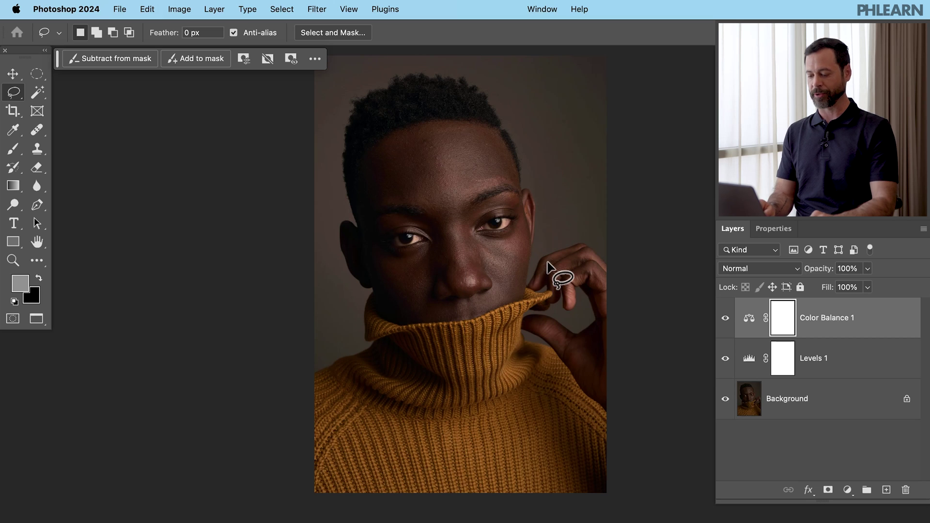
# Switch to Standard Screen Mode, zoom to 12.5%, and arrange the floating portrait windows with Color-Correction-02 in front
pyautogui.press('f')
pyautogui.press('f')
pyautogui.press('super+minus')
pyautogui.press('super+minus')
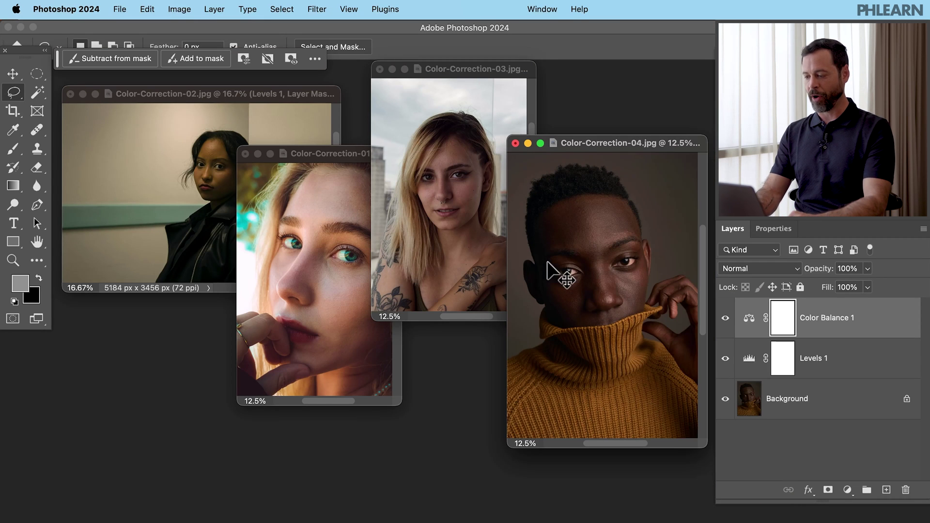
pyautogui.click(362, 153)
pyautogui.moveTo(361, 152); pyautogui.dragTo(350, 172)
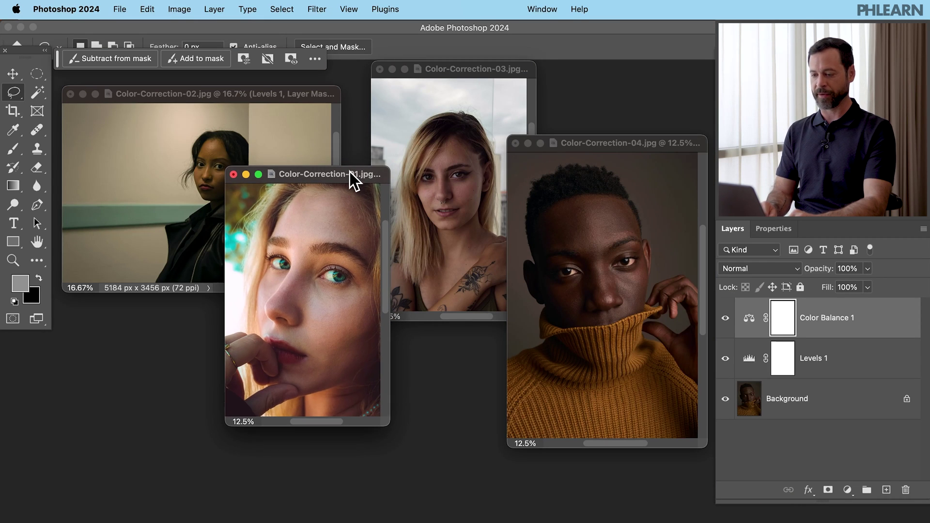
pyautogui.moveTo(314, 95)
pyautogui.mouseDown()
pyautogui.moveTo(325, 97)
pyautogui.moveTo(315, 94)
pyautogui.mouseUp()
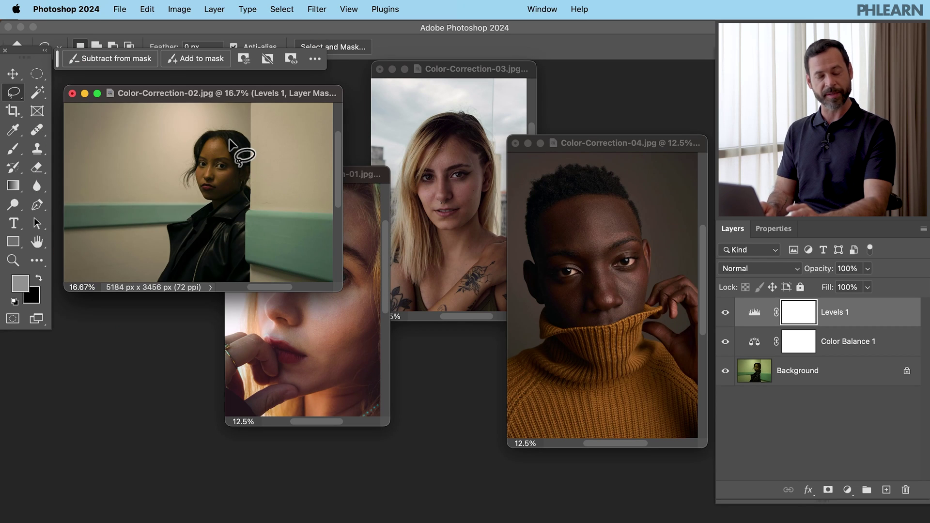
# Enlarge Color-Correction-02 full screen and set its Color Balance 1 midtones to -2, -14, +24
pyautogui.press('f')
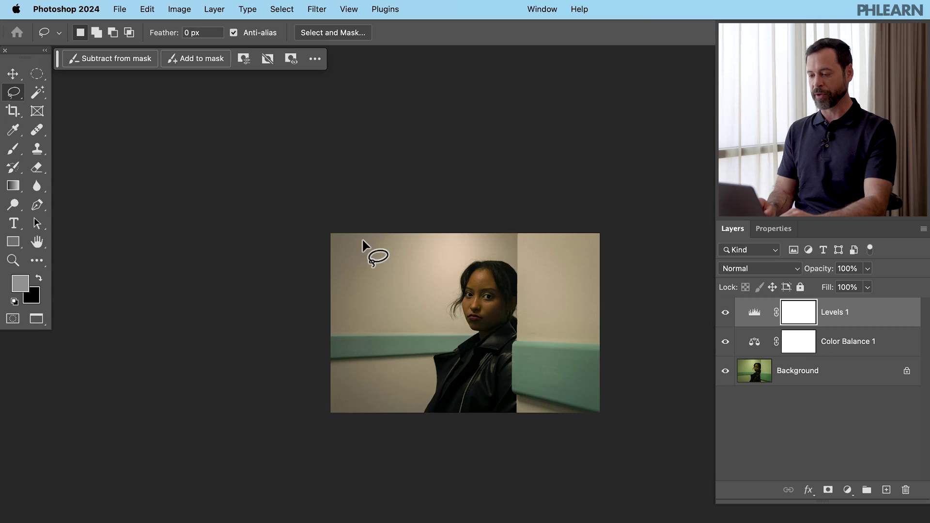
pyautogui.press('super+equal')
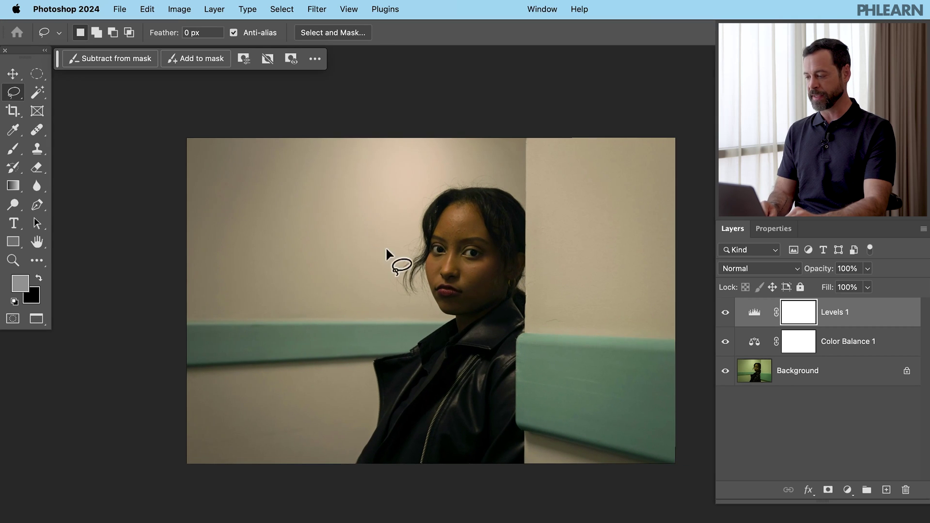
pyautogui.click(756, 342)
pyautogui.doubleClick(755, 343)
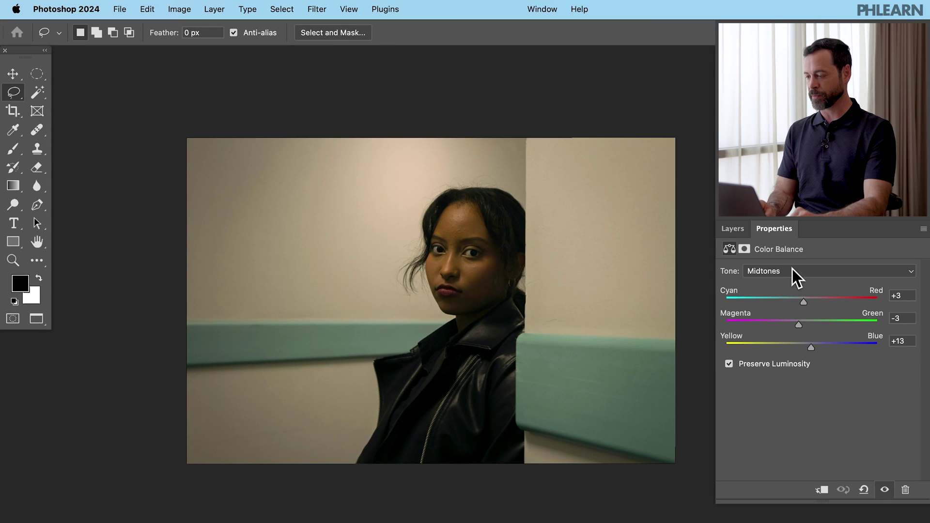
pyautogui.moveTo(800, 325); pyautogui.dragTo(800, 297)
pyautogui.moveTo(812, 347); pyautogui.dragTo(819, 348)
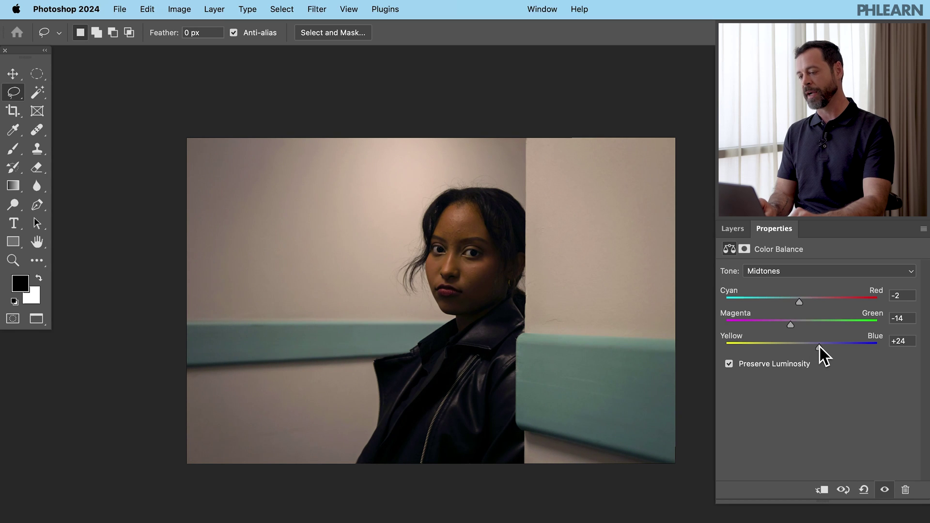